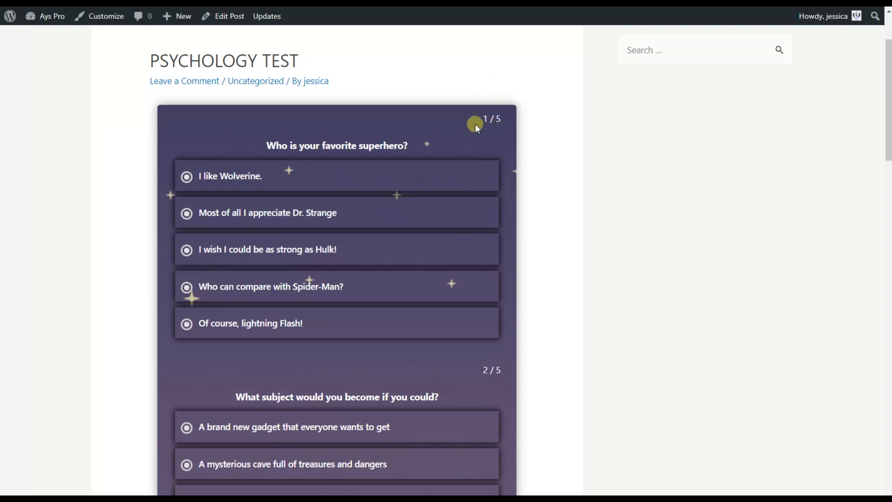
scroll(446, 233, down, 2)
scroll(423, 281, down, 1)
scroll(422, 293, down, 2)
scroll(425, 307, down, 2)
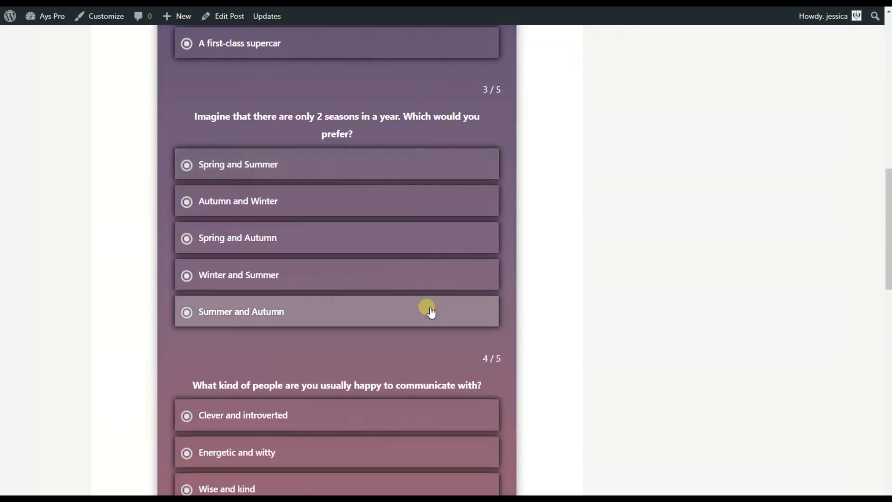
scroll(431, 334, down, 2)
scroll(431, 335, up, 8)
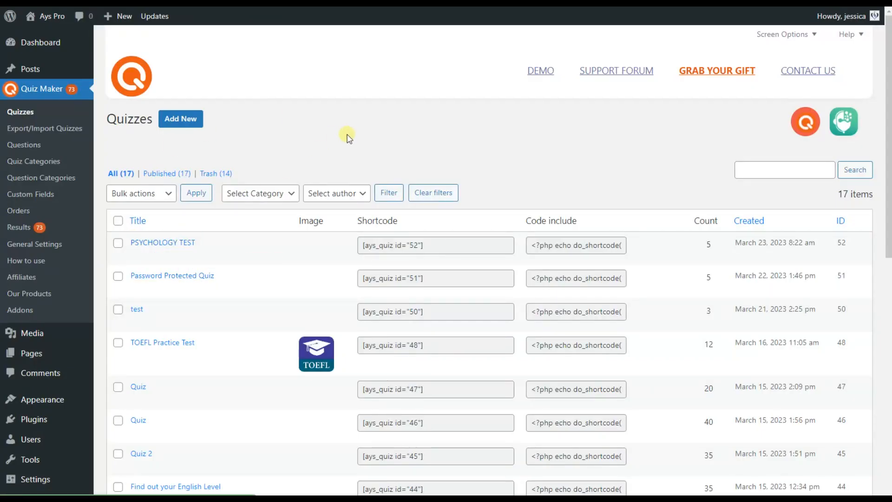
Open the PSYCHOLOGY TEST quiz for editing and show its Settings.
click(191, 246)
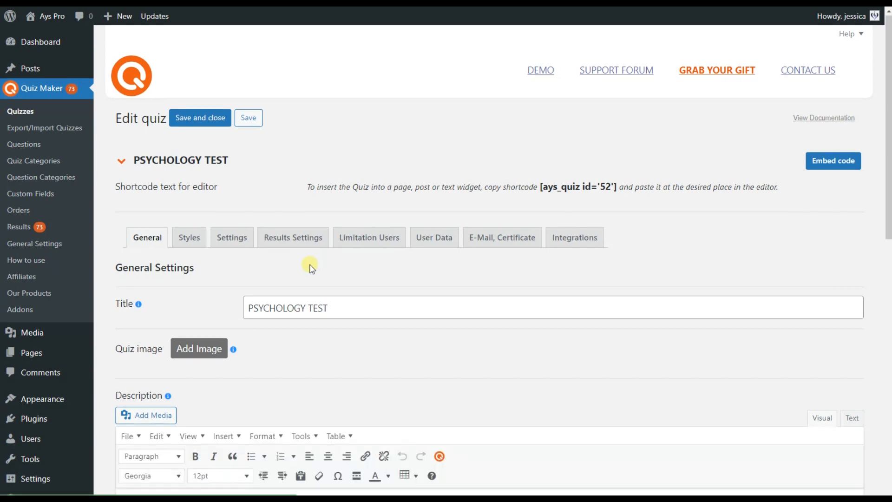
scroll(311, 269, down, 3)
scroll(303, 234, up, 2)
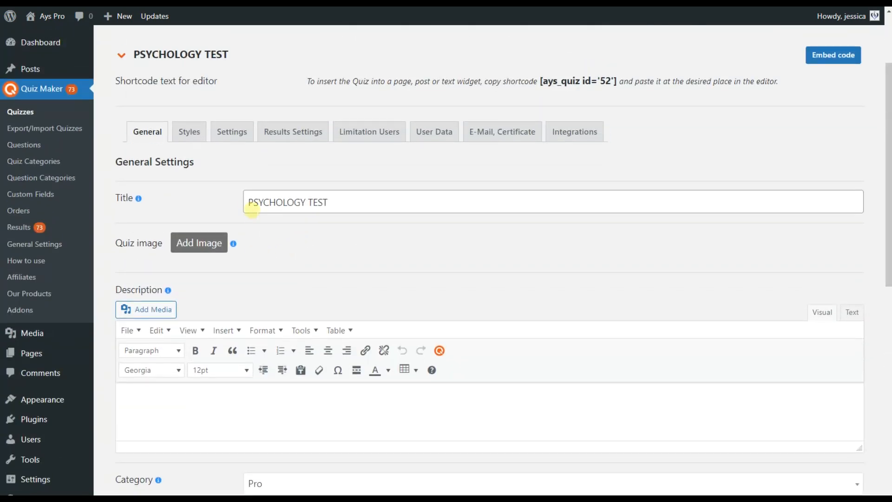
click(236, 138)
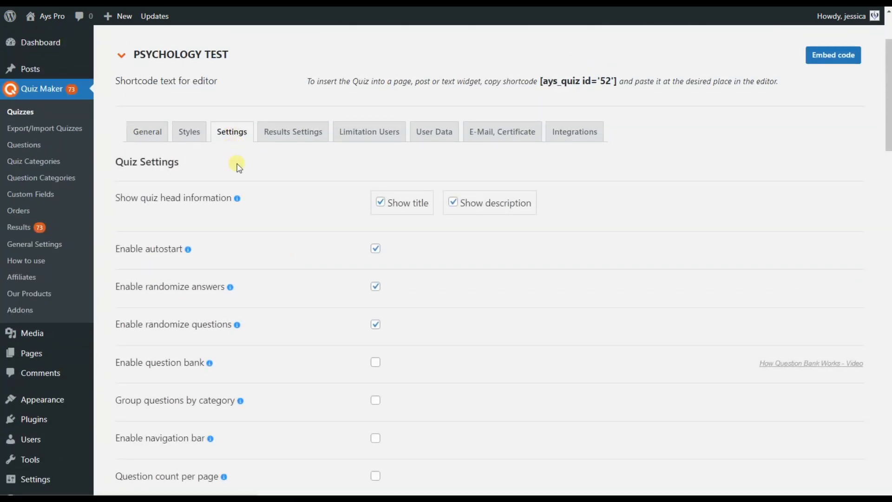
scroll(255, 230, down, 1)
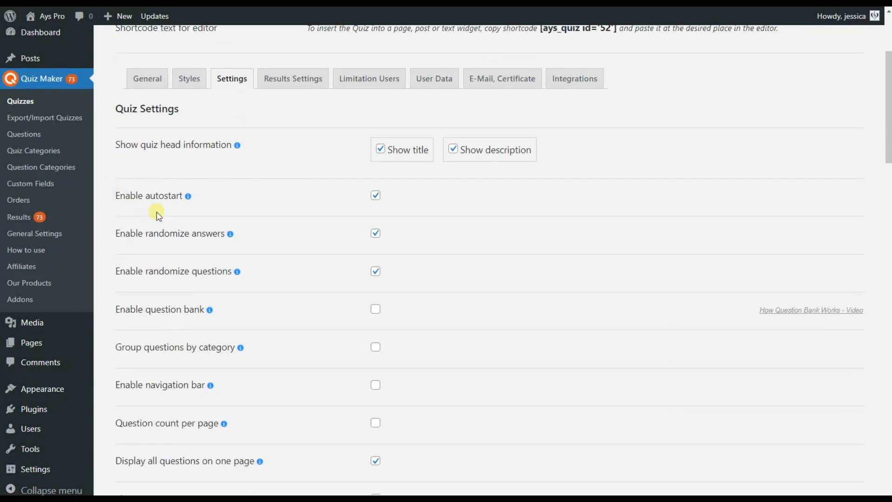
click(378, 196)
click(376, 196)
scroll(356, 186, down, 1)
scroll(357, 186, down, 2)
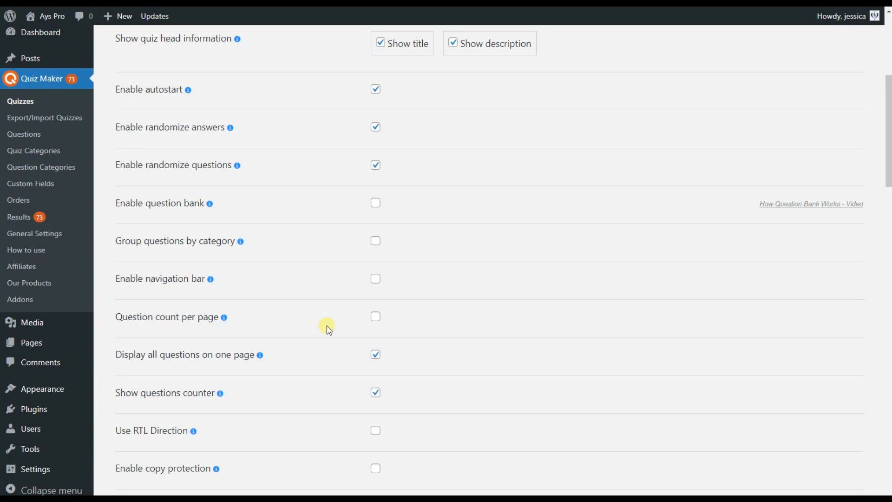
scroll(328, 328, up, 1)
scroll(326, 328, up, 2)
scroll(326, 328, up, 1)
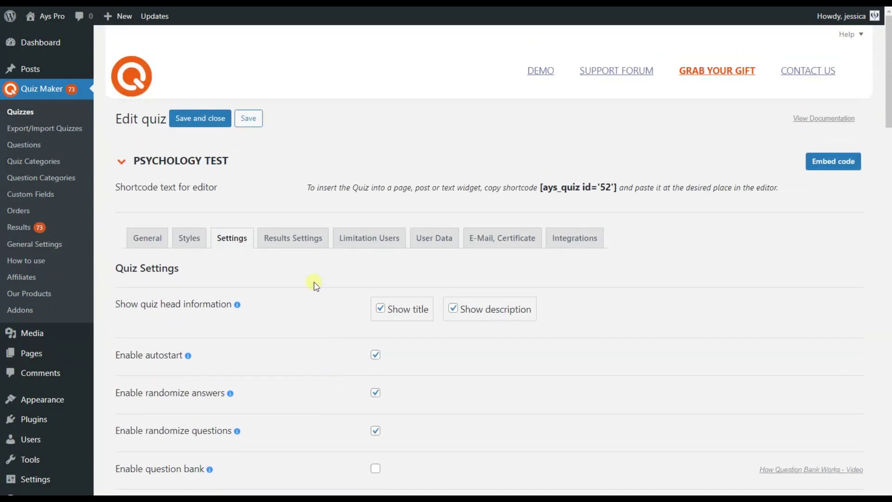
Save the Psychology Test quiz settings.
click(262, 125)
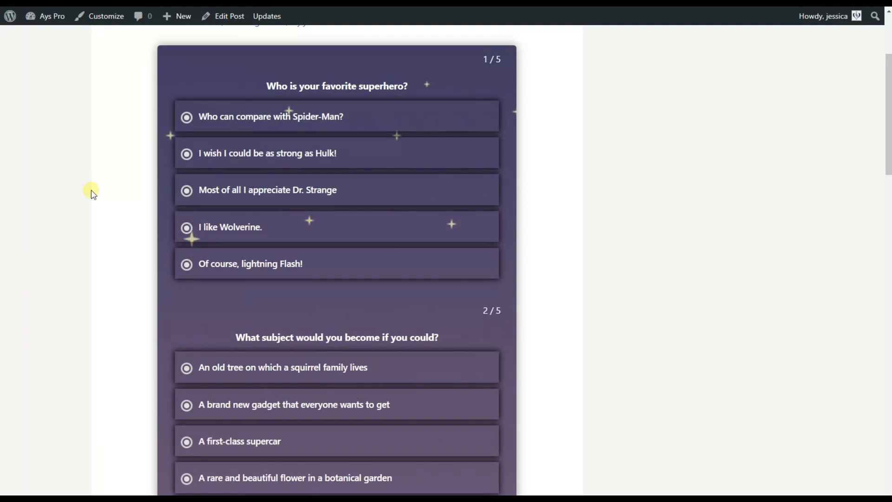
scroll(92, 193, down, 2)
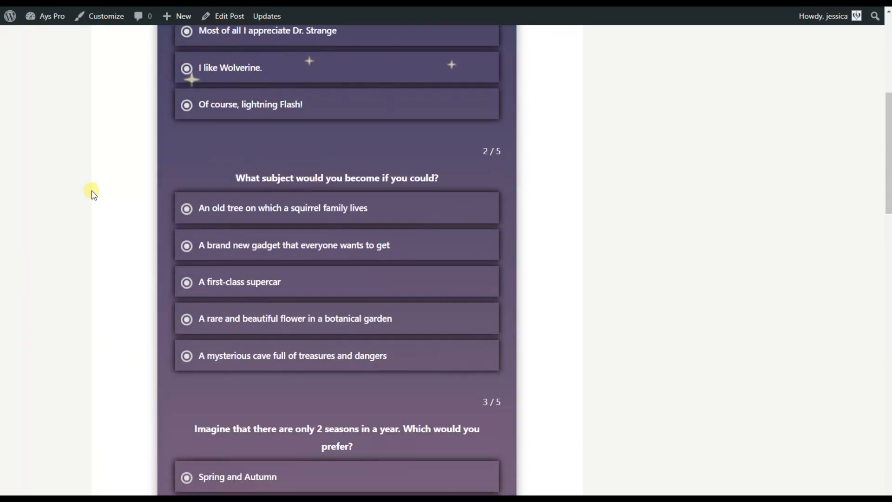
scroll(96, 199, down, 2)
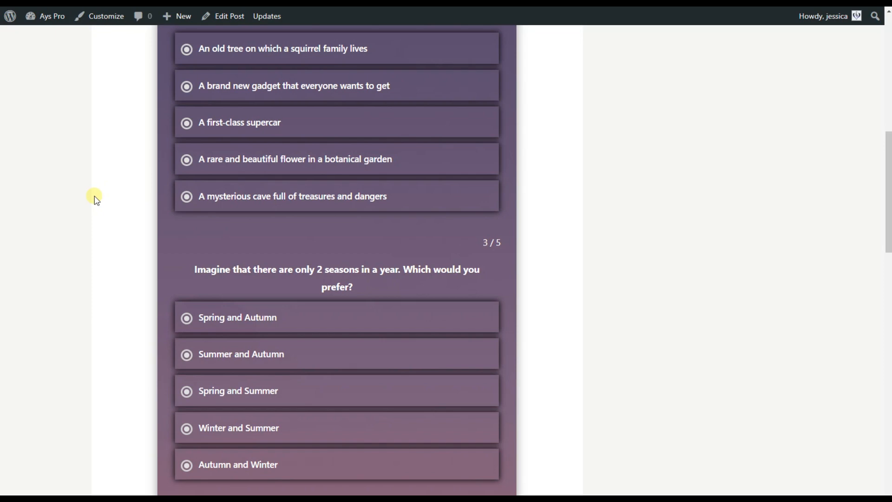
scroll(96, 199, down, 2)
scroll(96, 198, down, 2)
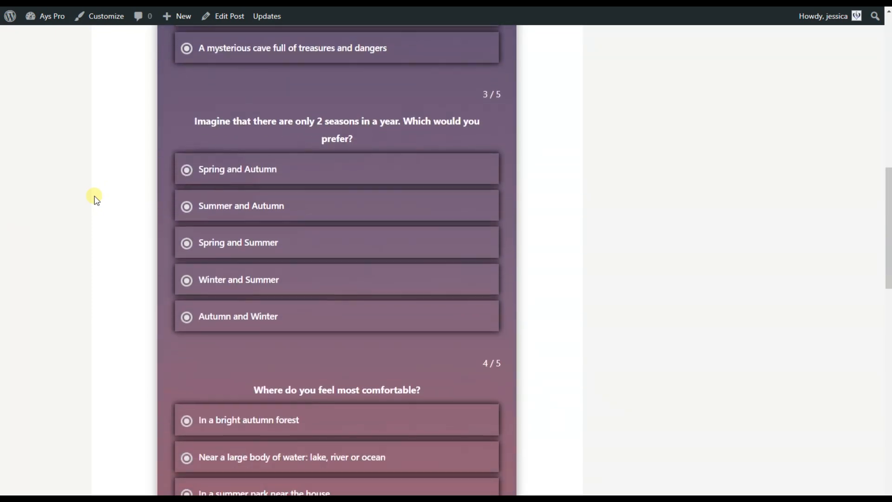